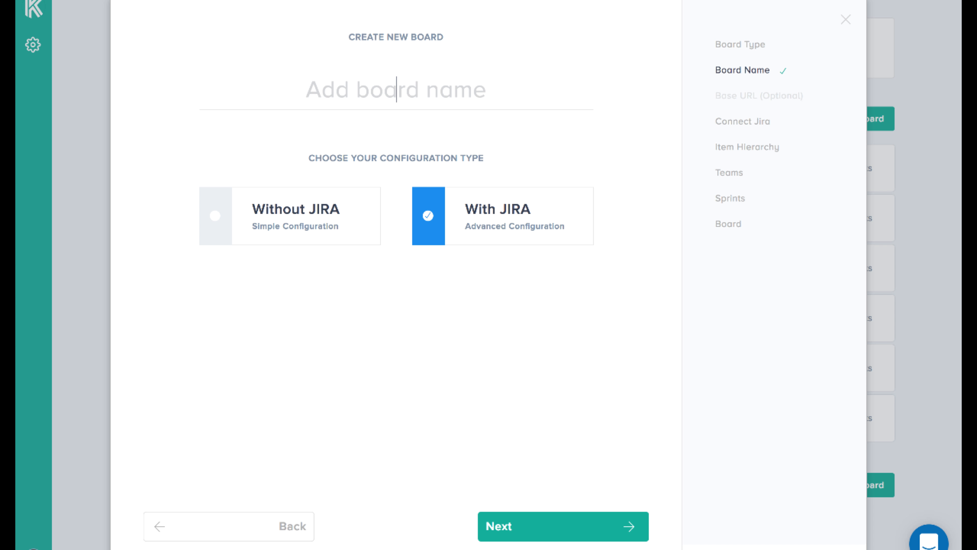
Name the new board PI#7, keep the With JIRA configuration, and continue to the Jira connection setup
text(PI#7)
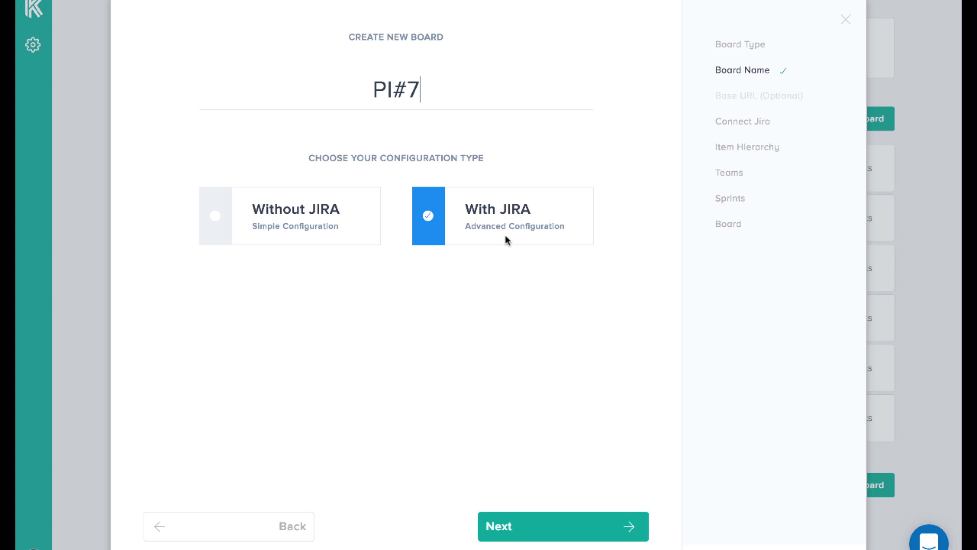
click(558, 526)
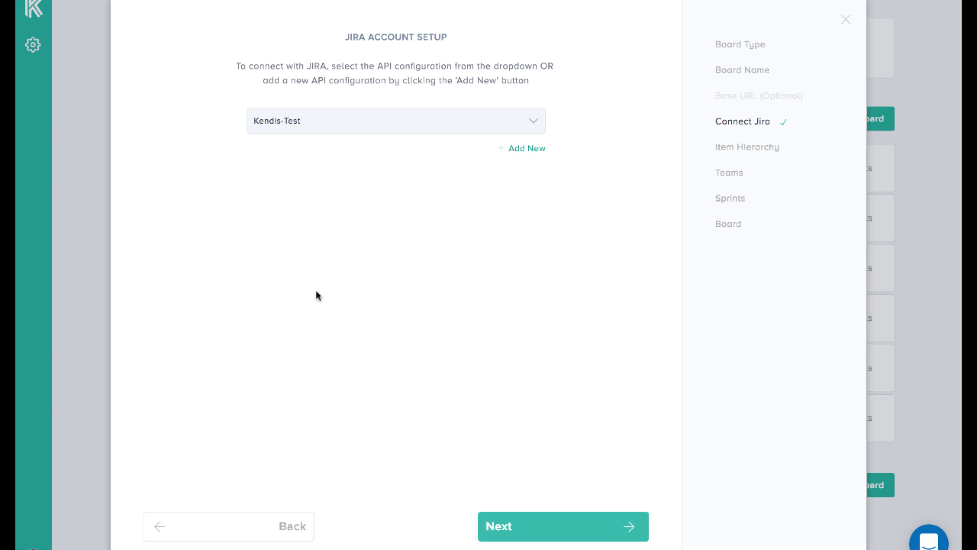
Draft an additional Jira account configuration with the account name "Your name of account" and JIRA as its URL
click(528, 148)
click(347, 216)
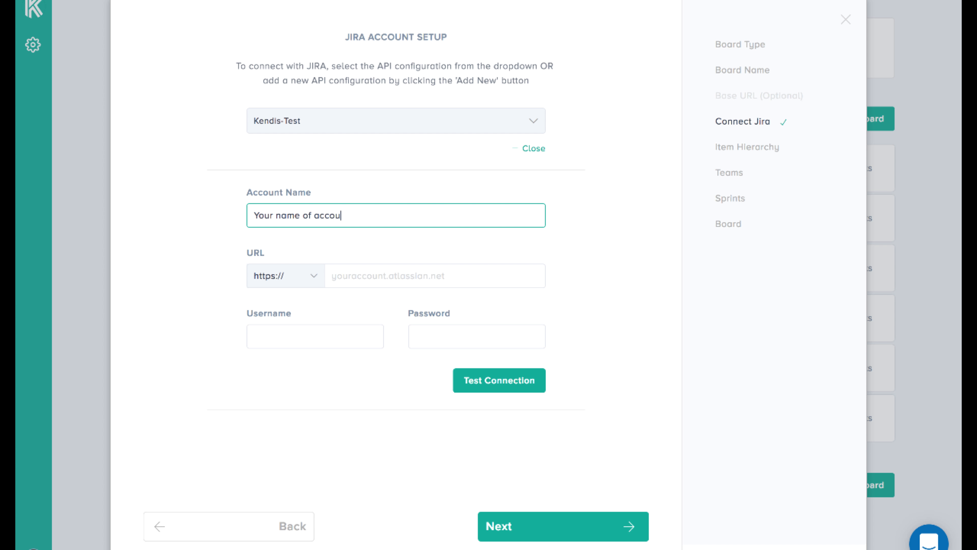
click(371, 275)
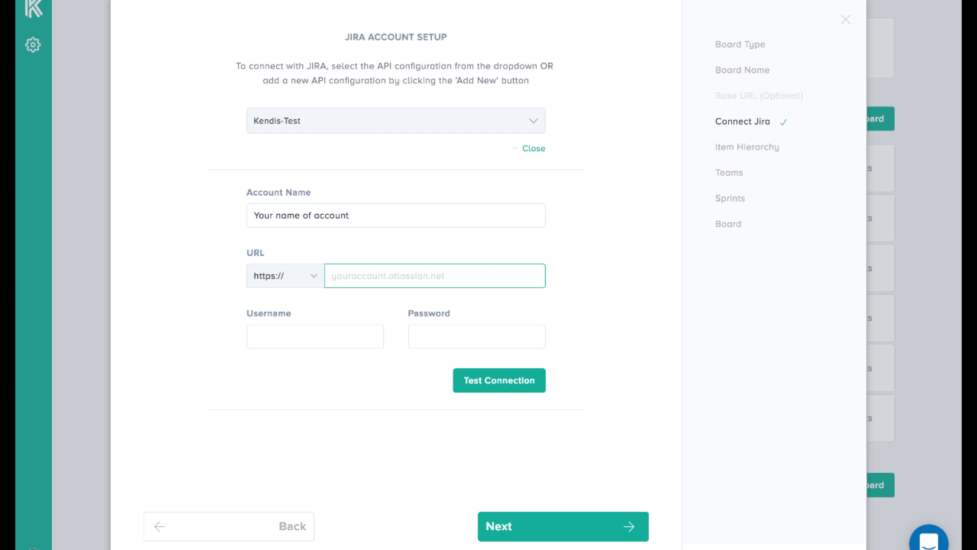
text(JIRA)
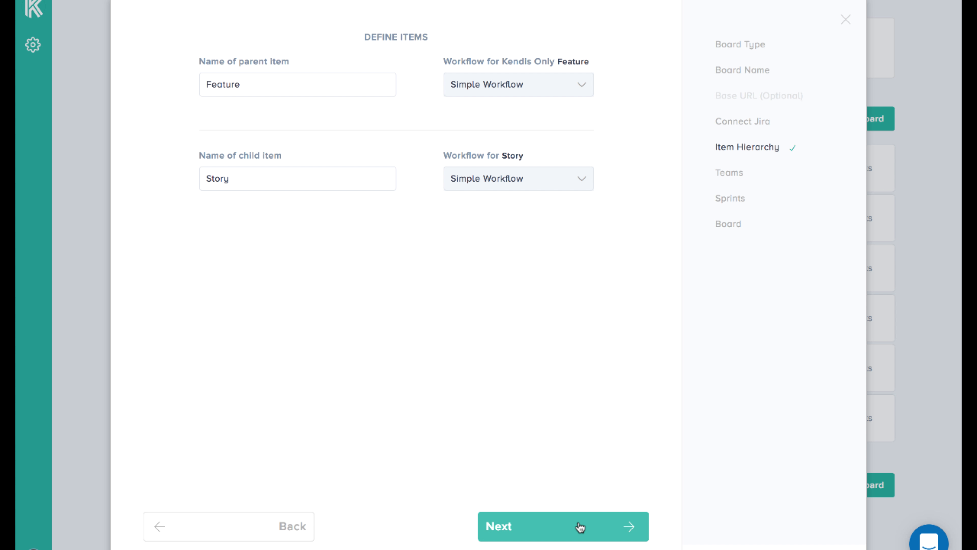
Keep Feature as the parent item and Story as the child item, and continue to the team setup
click(251, 92)
click(259, 177)
click(527, 534)
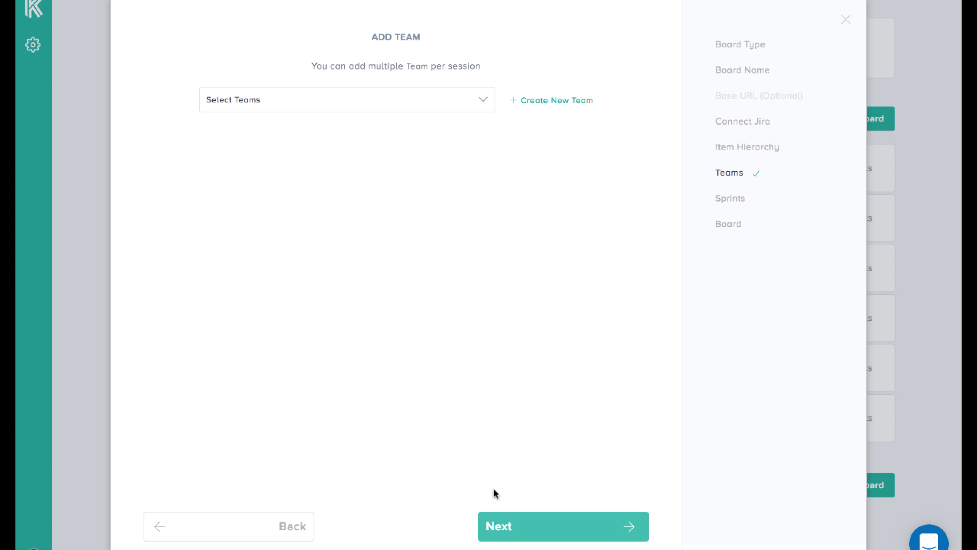
Add the existing teams Team Whale, Team Tiger, Team Sky, 3rd Parties and Risks- to the board
click(399, 99)
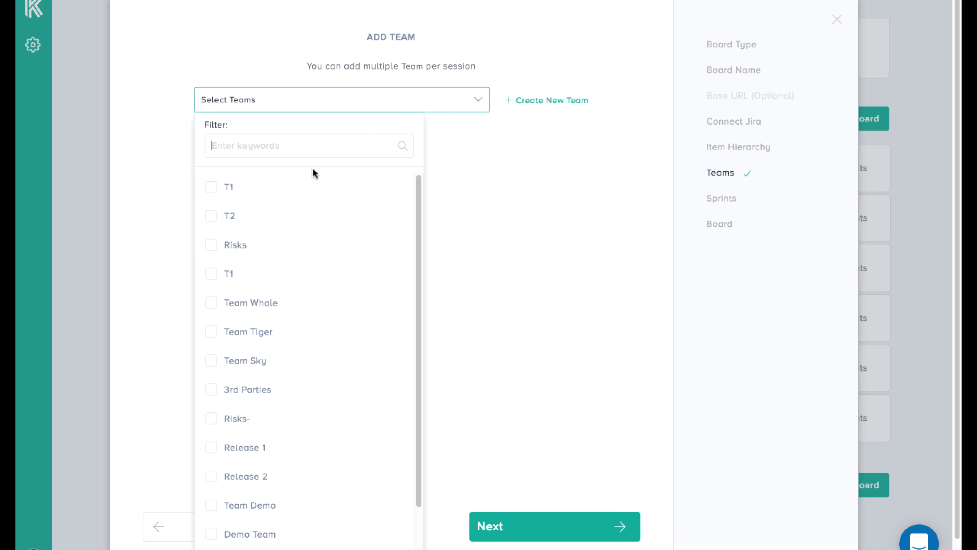
click(247, 303)
click(251, 331)
click(255, 359)
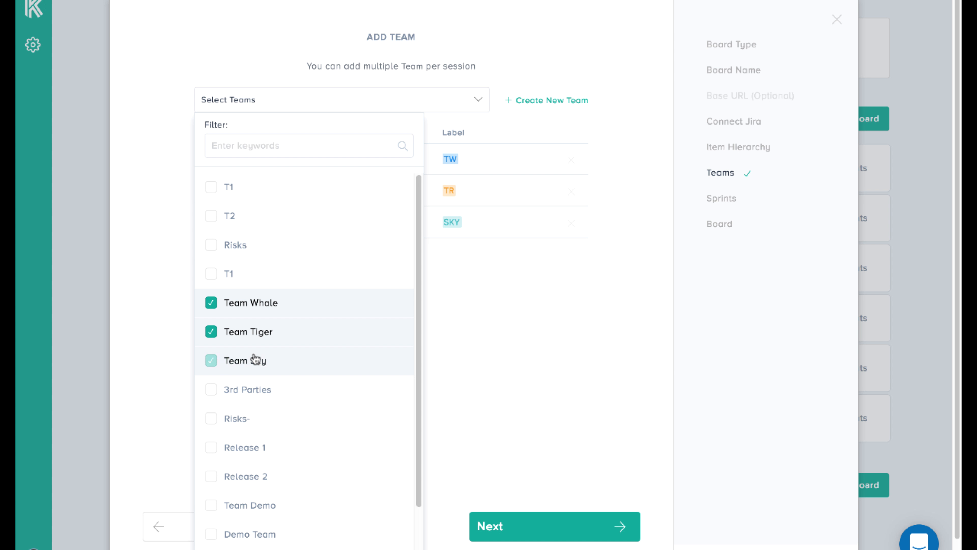
click(250, 390)
click(247, 423)
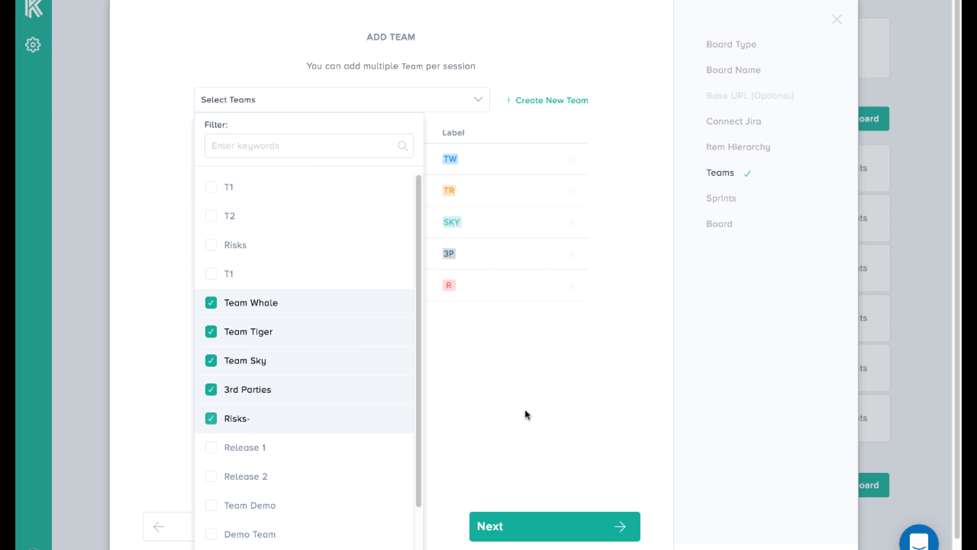
click(525, 411)
Draft a new team titled Name with the label LAB and a different label colour, and discard it
click(575, 101)
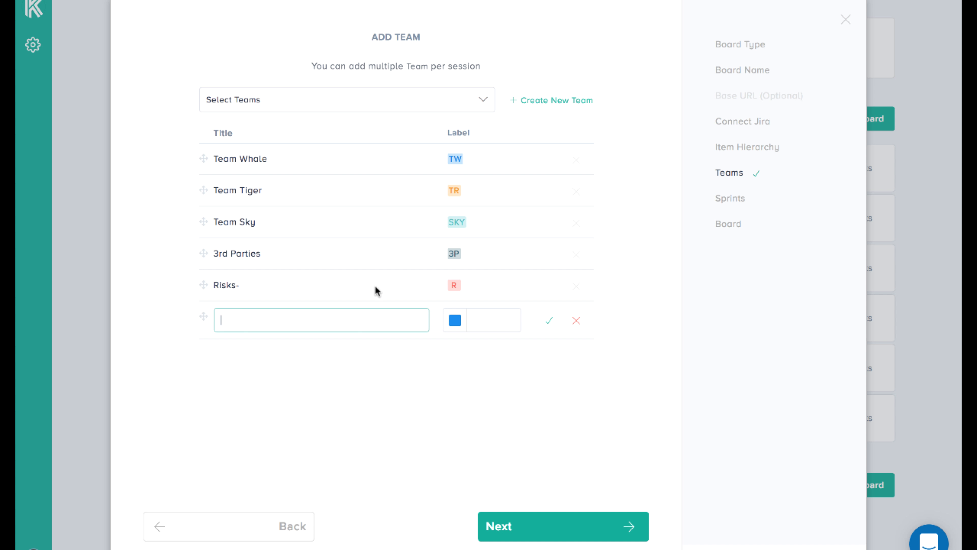
text(Name)
key(Tab)
text(L)
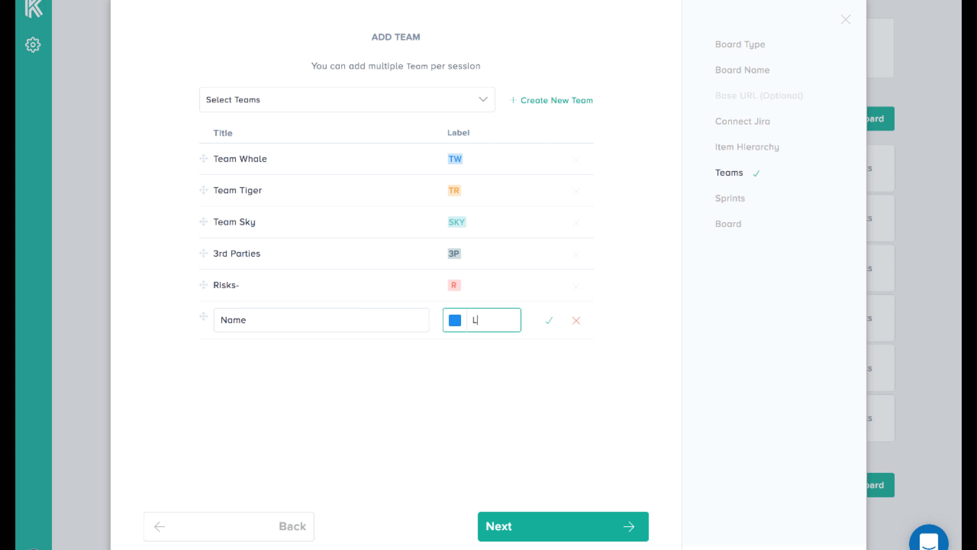
click(455, 323)
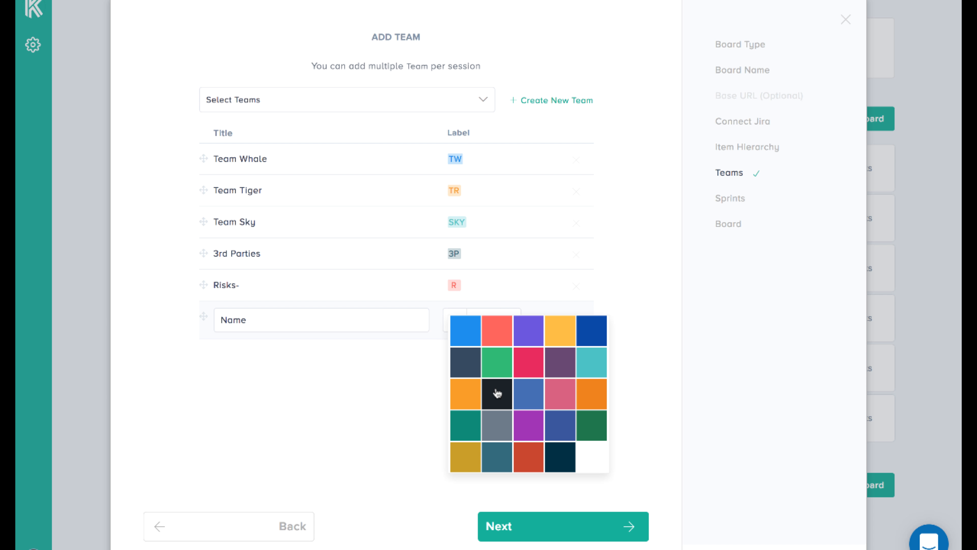
click(500, 355)
click(576, 320)
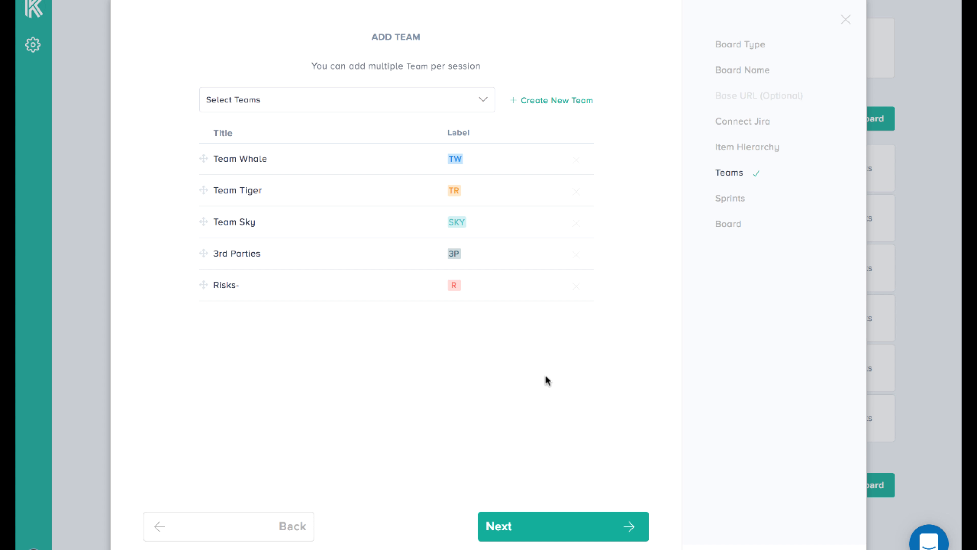
Continue to the sprint setup, add a trial sprint, and delete both that sprint and Sprint IP
click(591, 535)
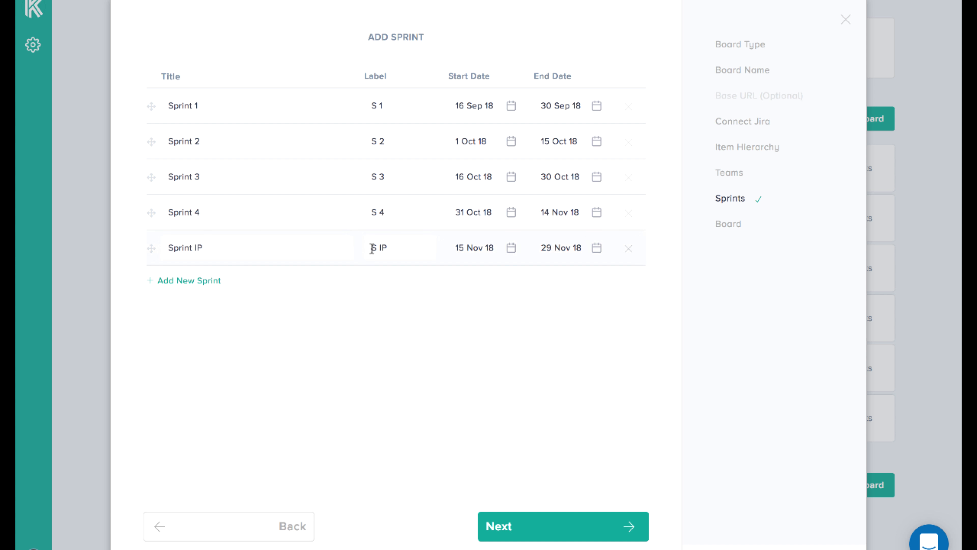
click(209, 280)
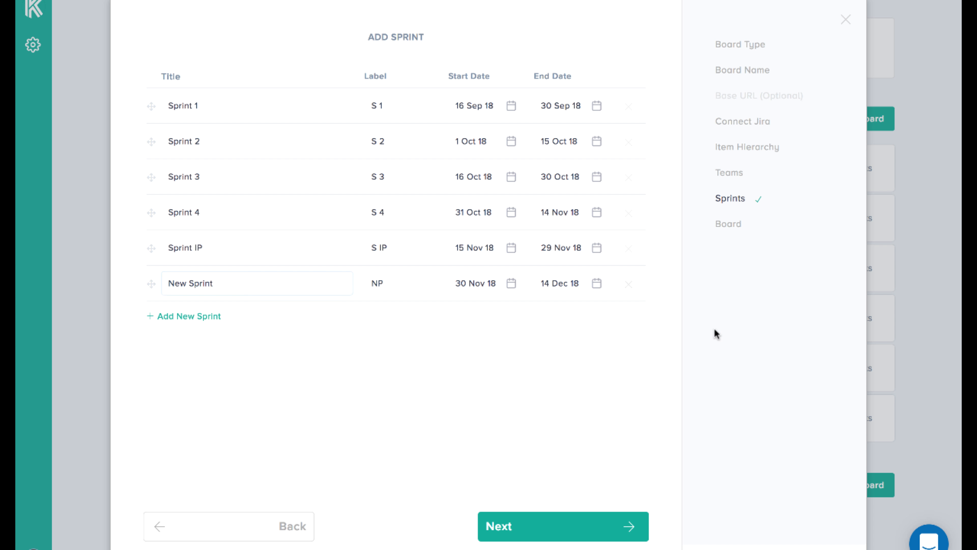
click(632, 289)
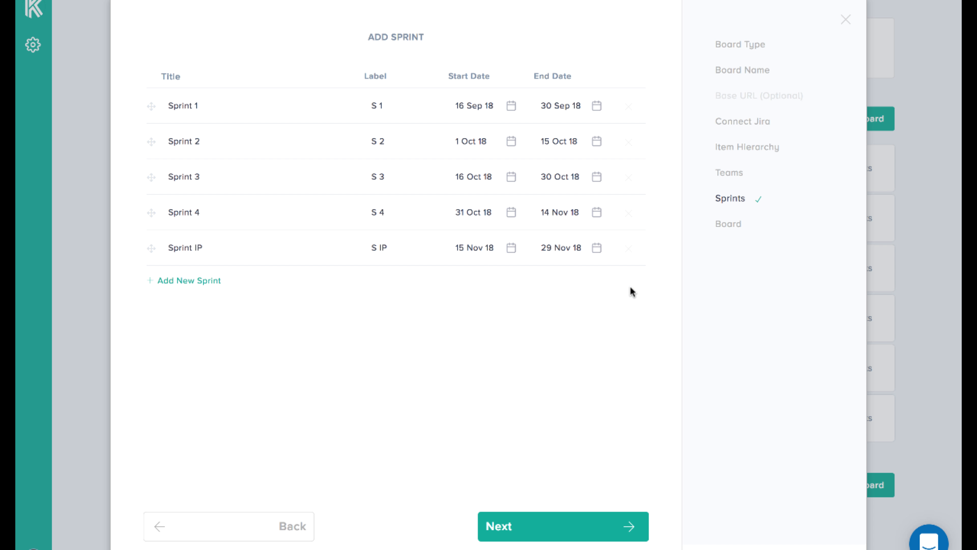
click(629, 247)
Look at the end date calendar of Sprint 1 without changing the date, and proceed to create the board
click(573, 112)
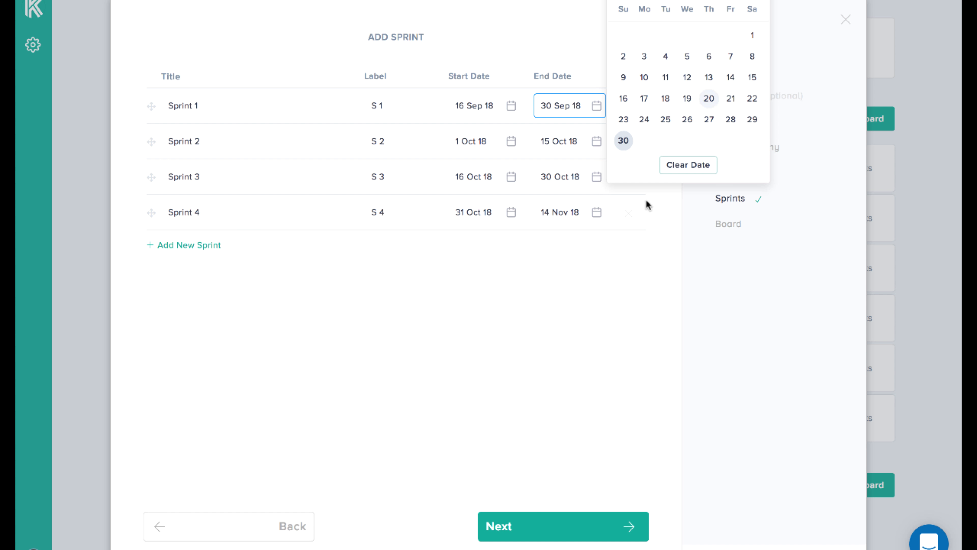
click(587, 326)
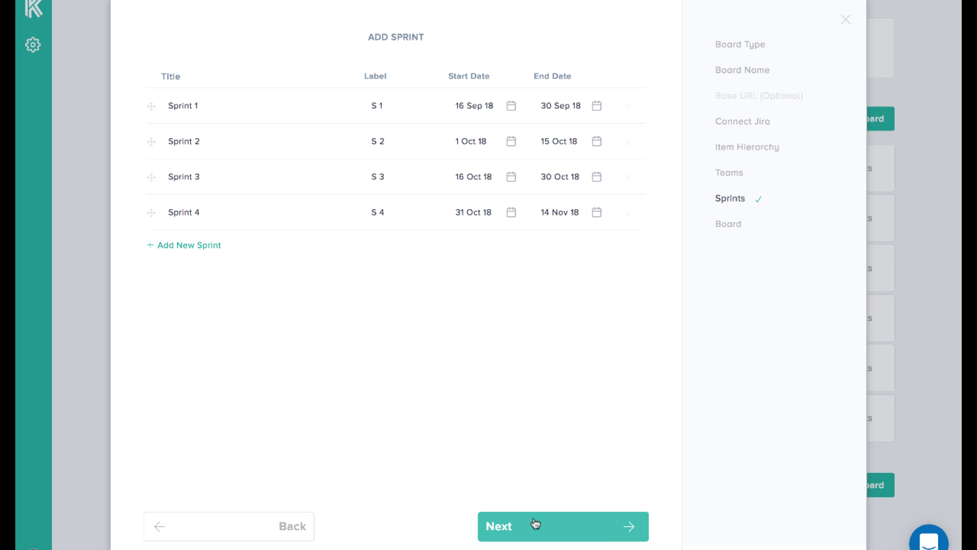
click(534, 515)
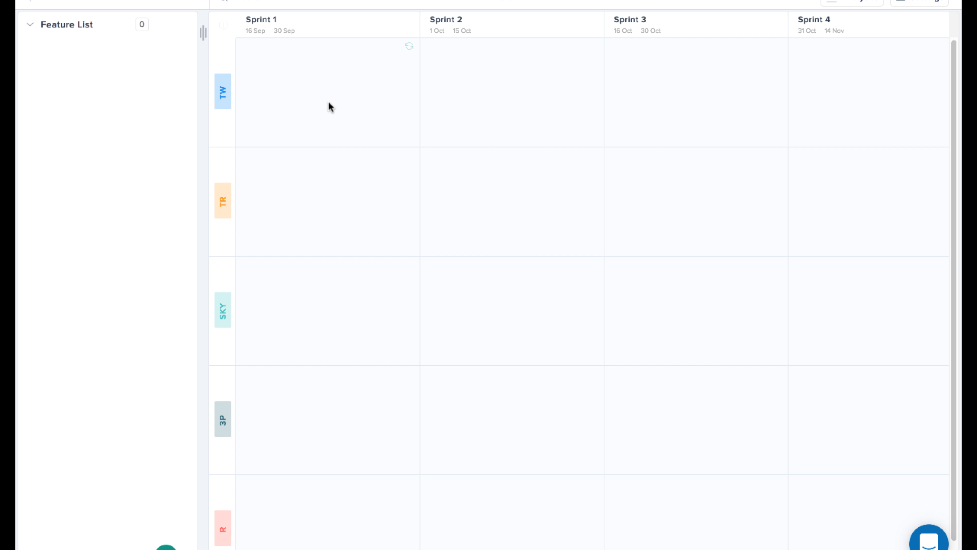
Turn on Sync to JIRA for Team Whale in the board's team settings
click(222, 49)
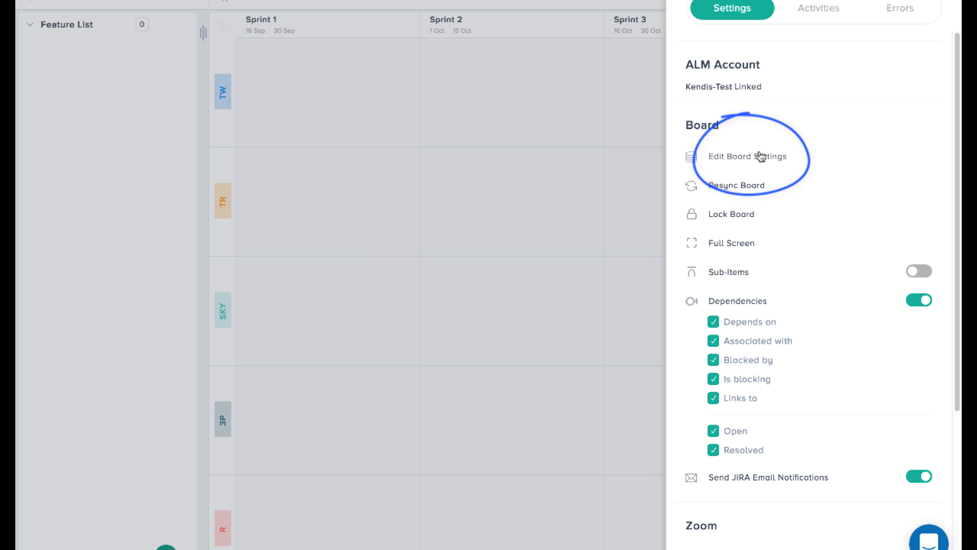
click(756, 153)
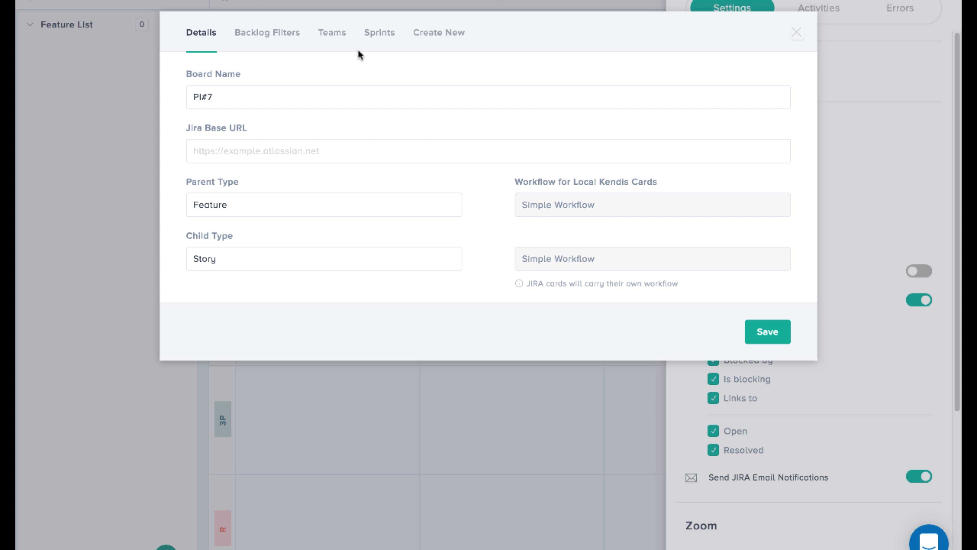
click(337, 37)
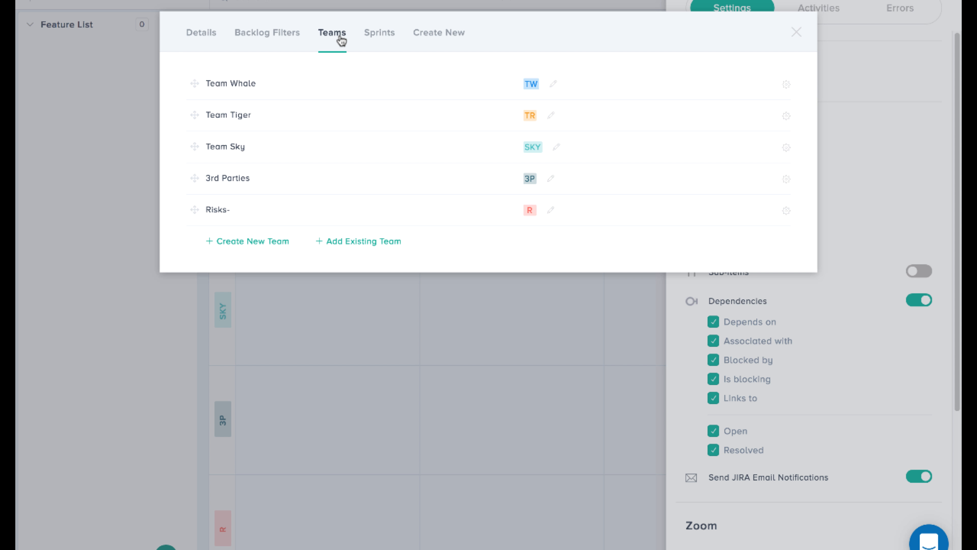
click(786, 86)
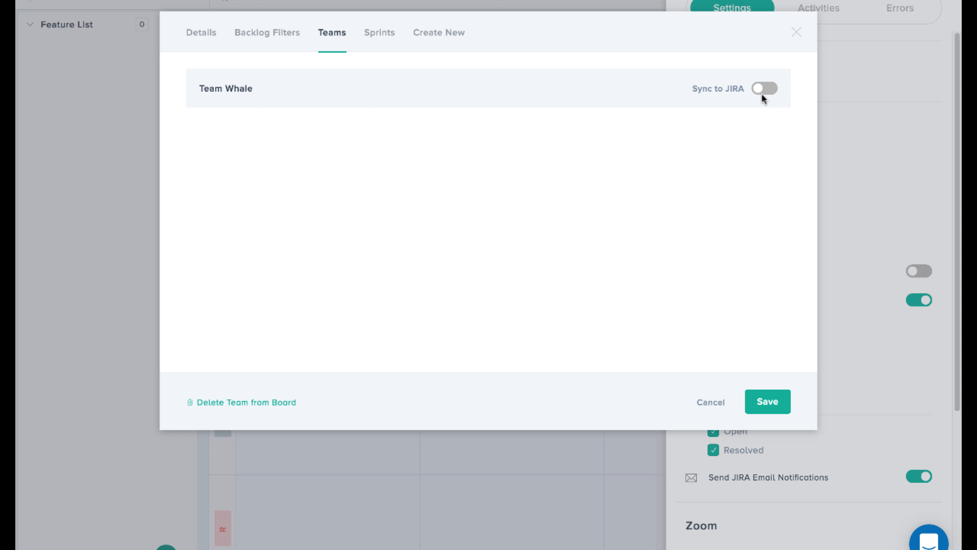
click(762, 94)
Set Team Whale's JIRA target to project WHL: Team Whale, board Whale Scrum Board and type Story
click(359, 182)
click(360, 181)
click(359, 181)
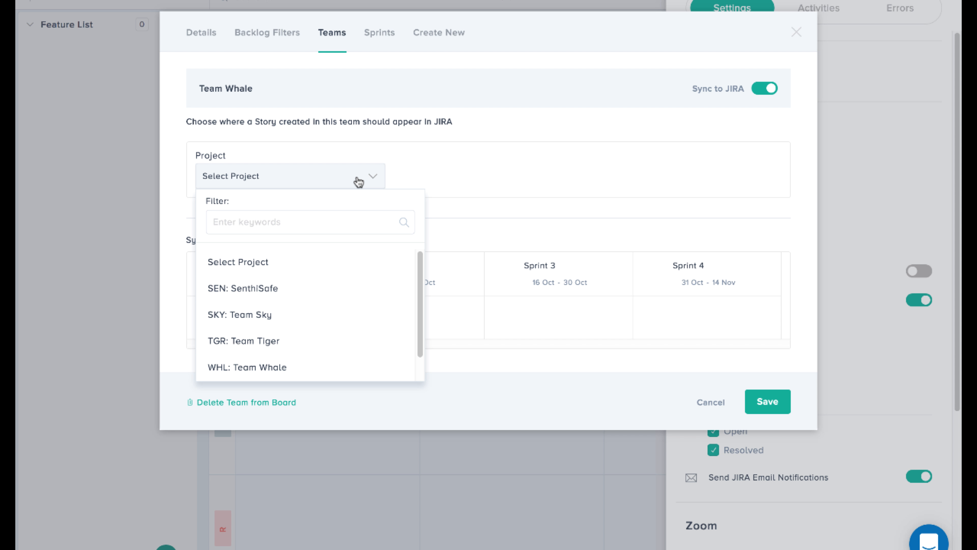
text(wha)
click(281, 257)
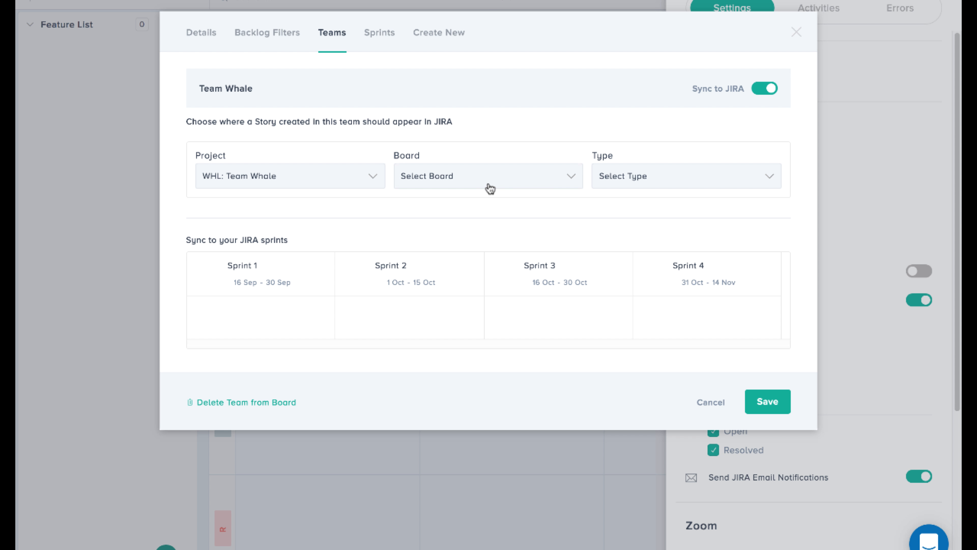
click(490, 184)
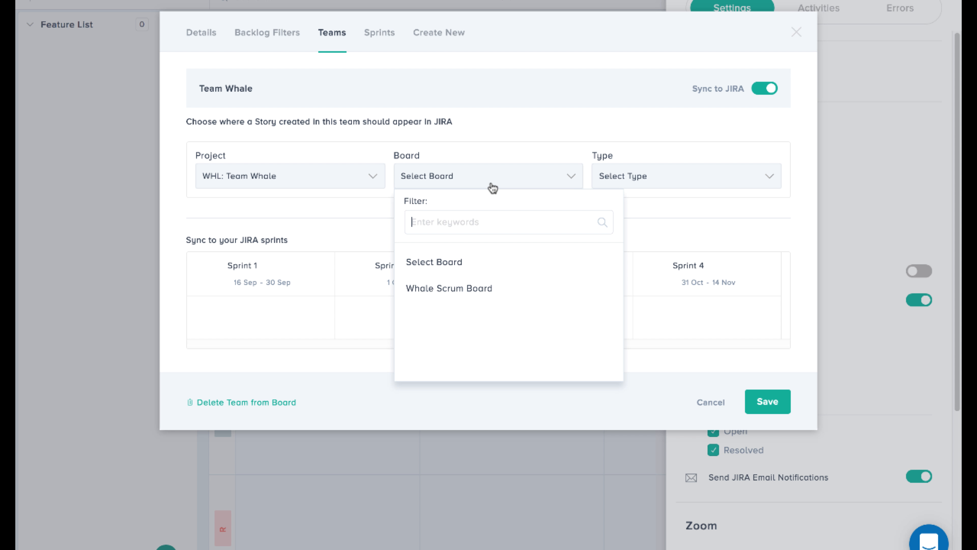
click(472, 296)
click(676, 175)
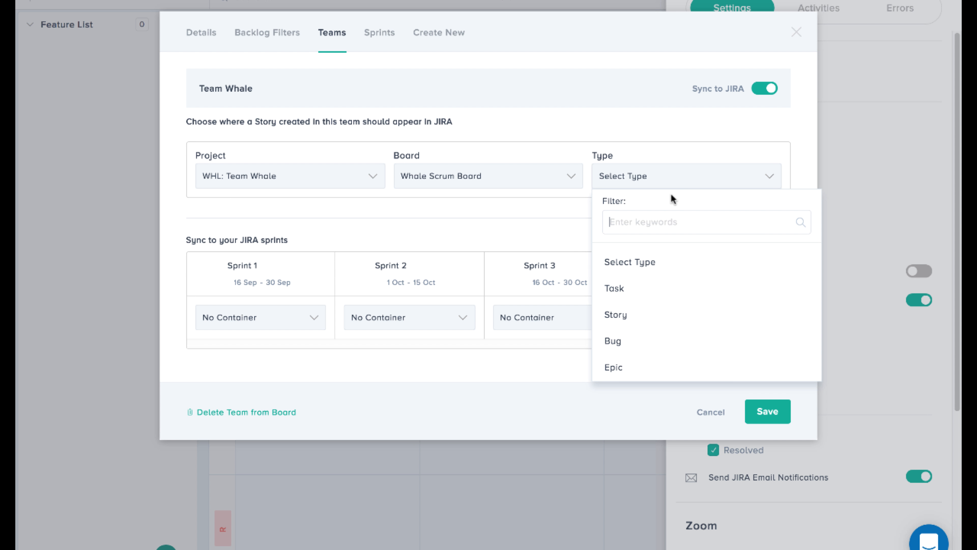
click(629, 315)
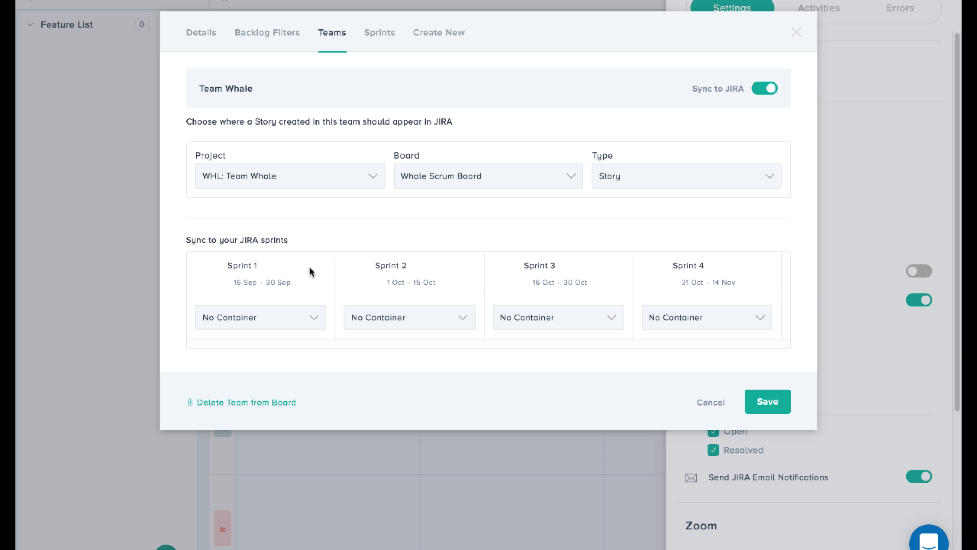
Map Sprint 1 to Sample Sprint 2, set Sprints 2, 3 and 4 to create new sprints in Jira, and save the team sync
click(299, 321)
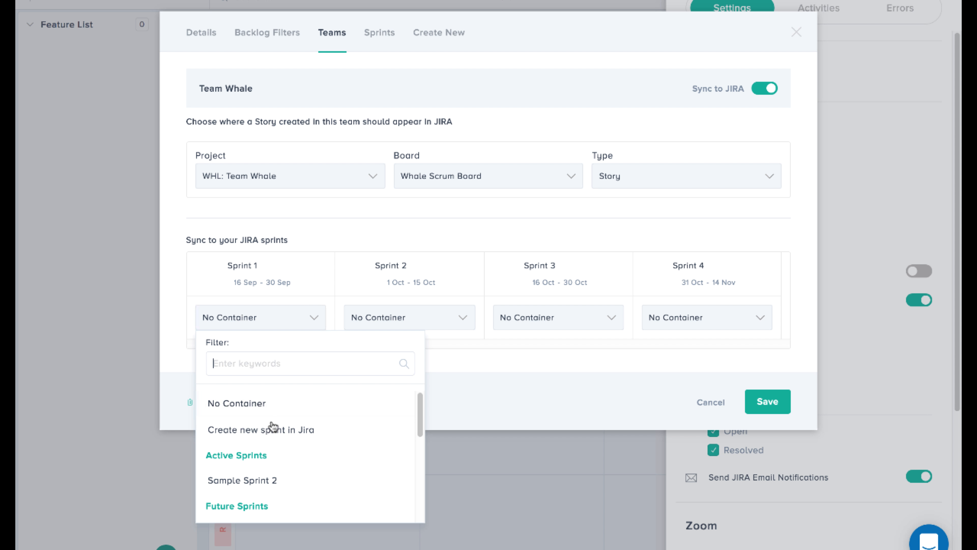
click(278, 483)
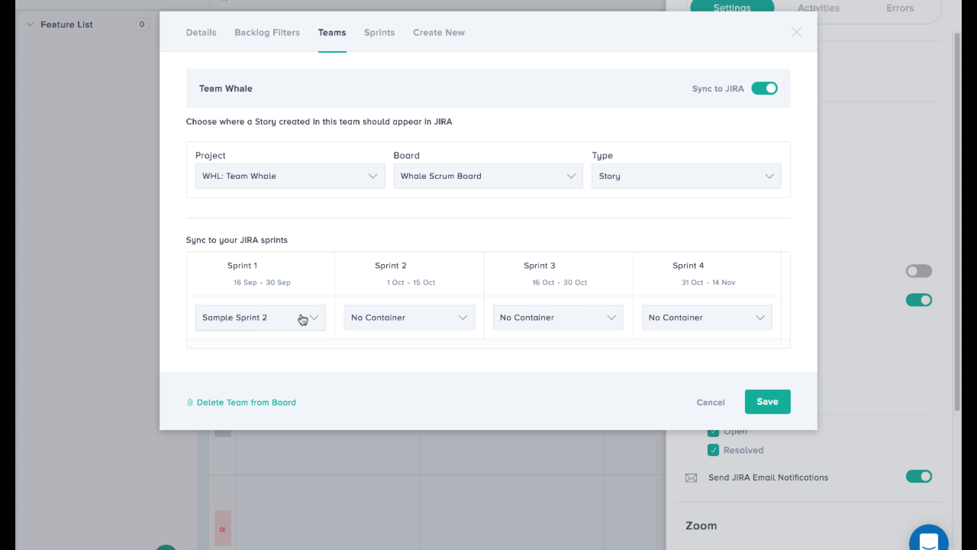
click(418, 326)
click(426, 433)
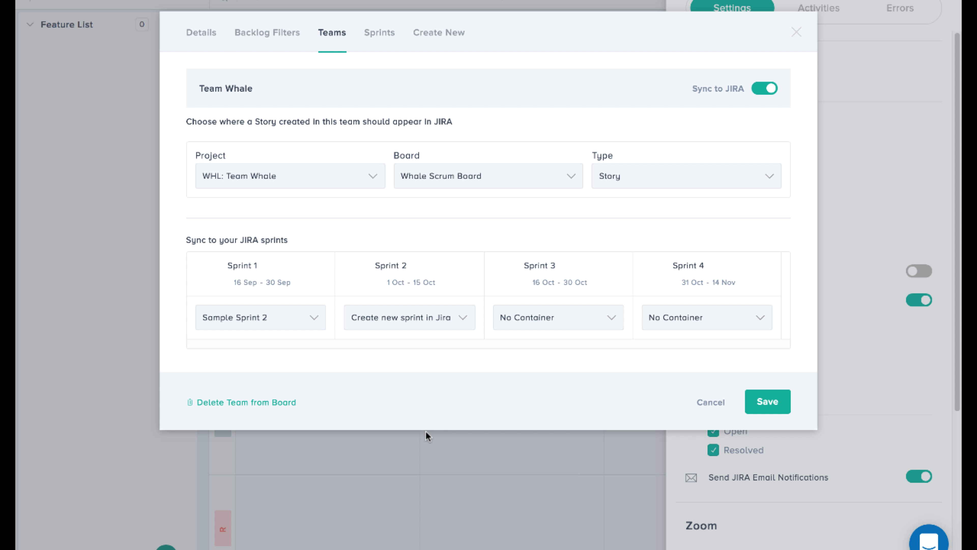
click(571, 321)
click(564, 430)
click(725, 317)
click(696, 429)
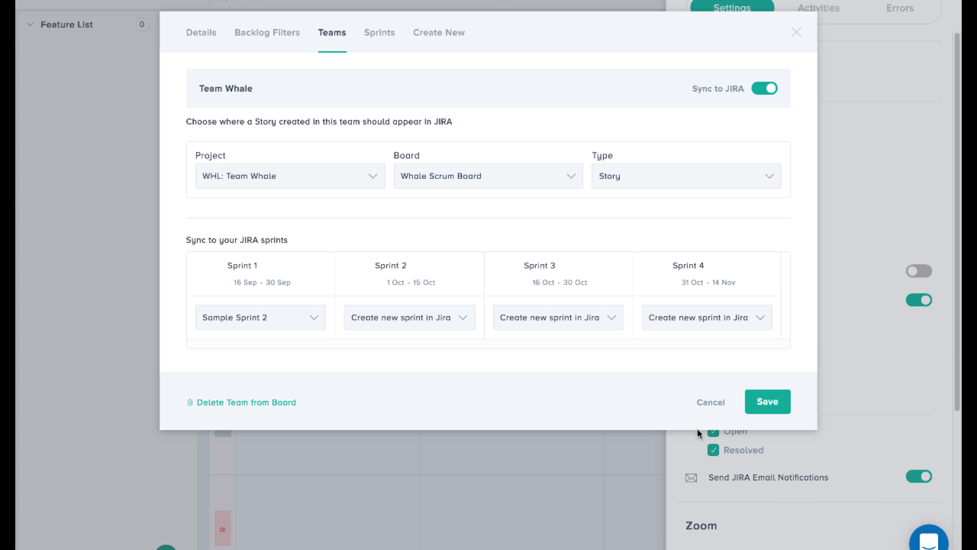
click(767, 401)
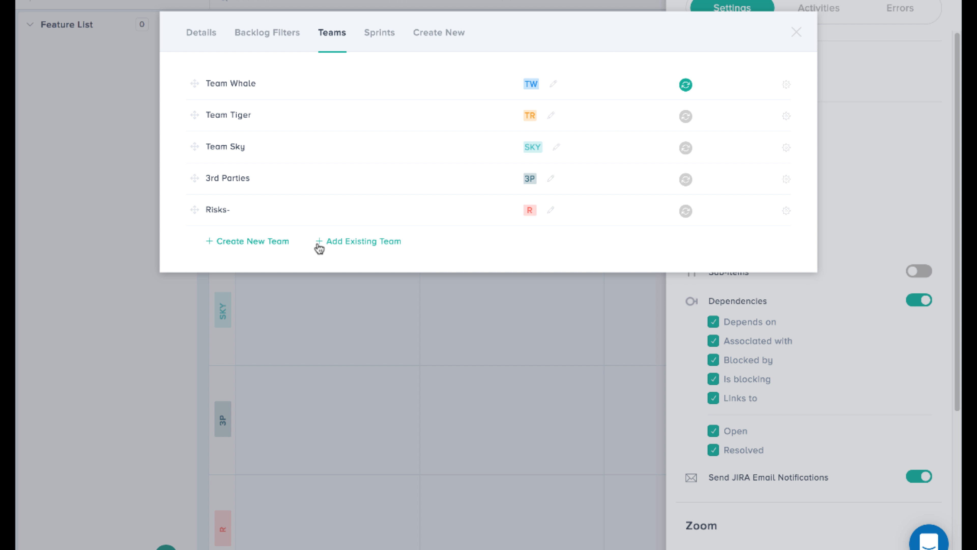
Create a team named External with abbreviation EXT and a crimson colour, and move it above Risks- in the team list
click(265, 248)
text(Ex)
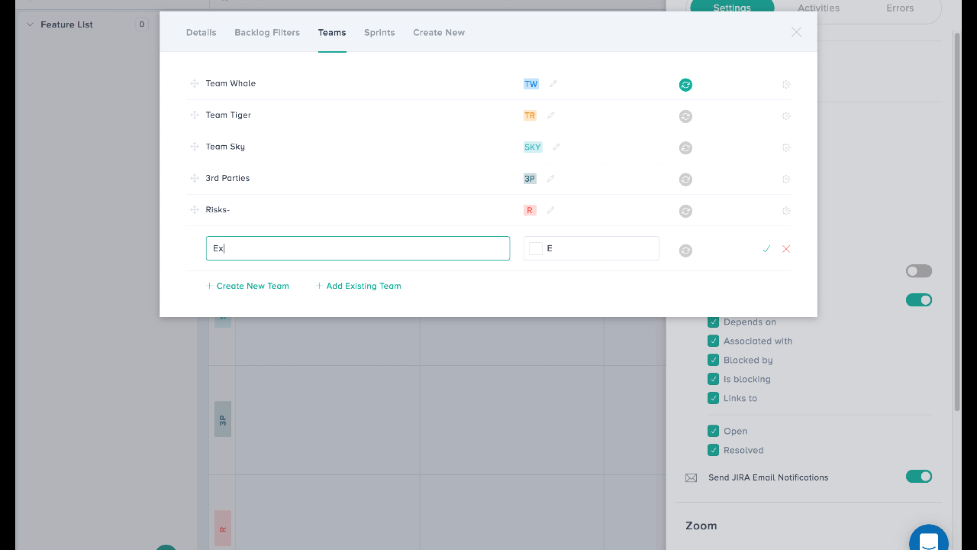
text(ternal)
key(Tab)
text(EX)
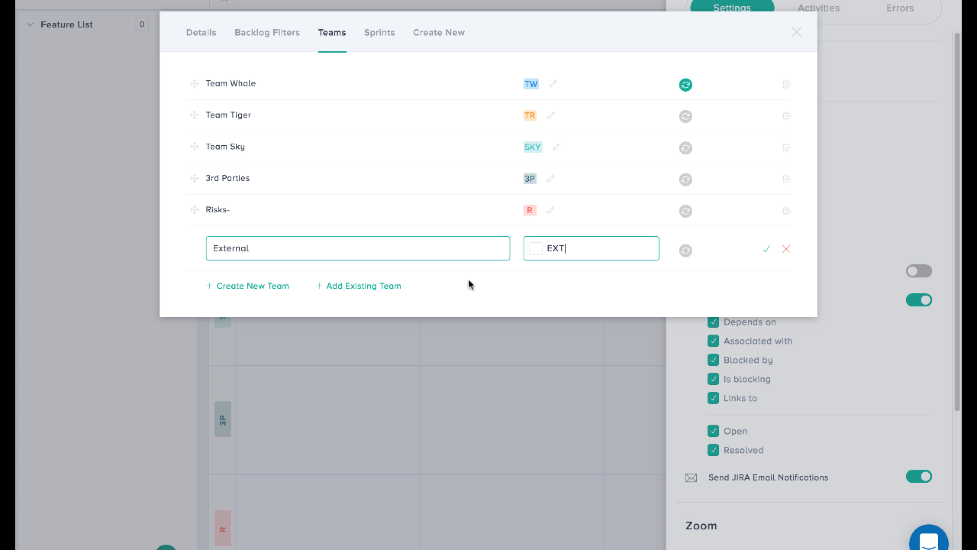
click(536, 248)
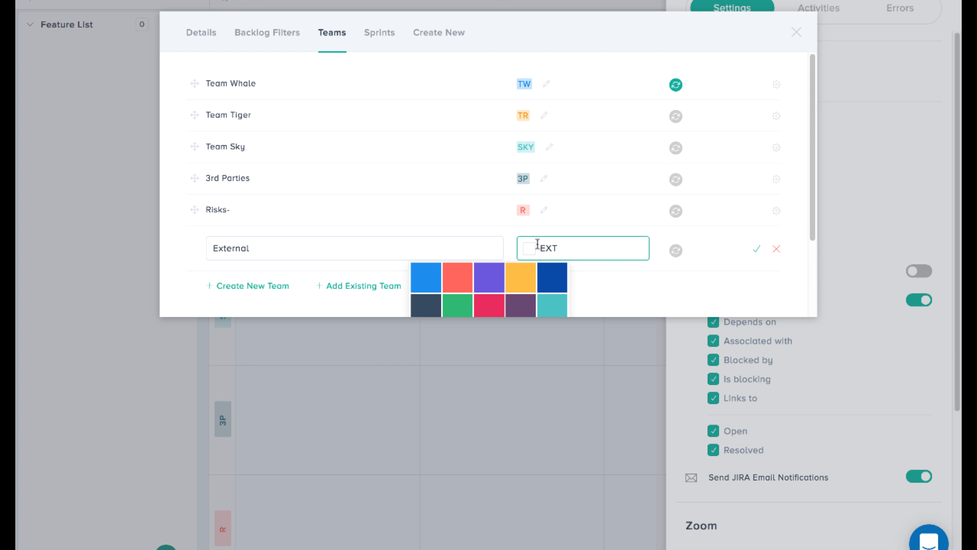
click(492, 304)
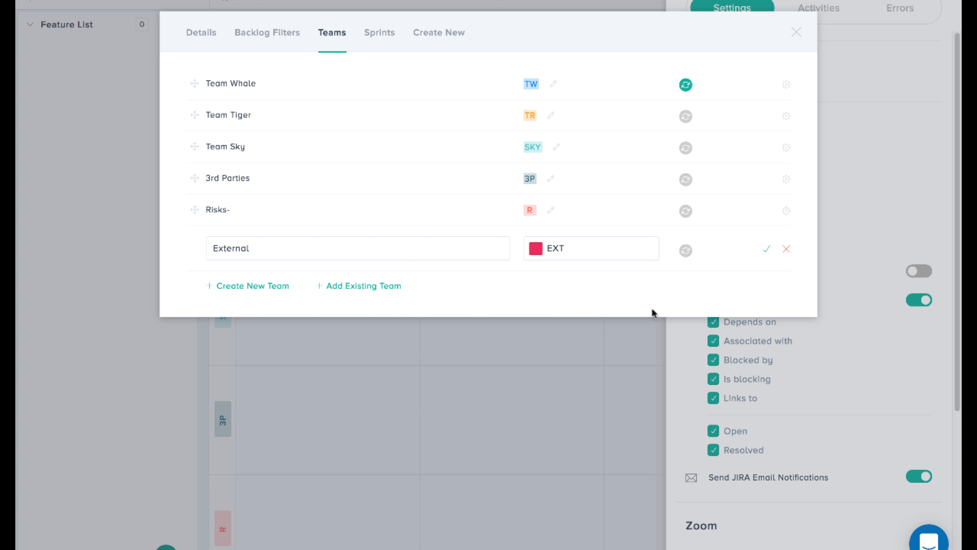
click(767, 252)
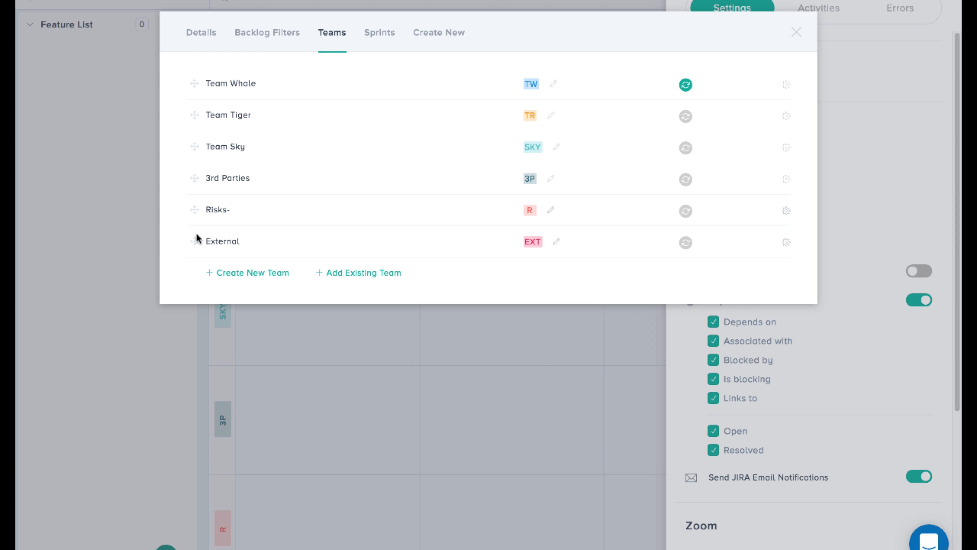
drag(196, 243, 196, 206)
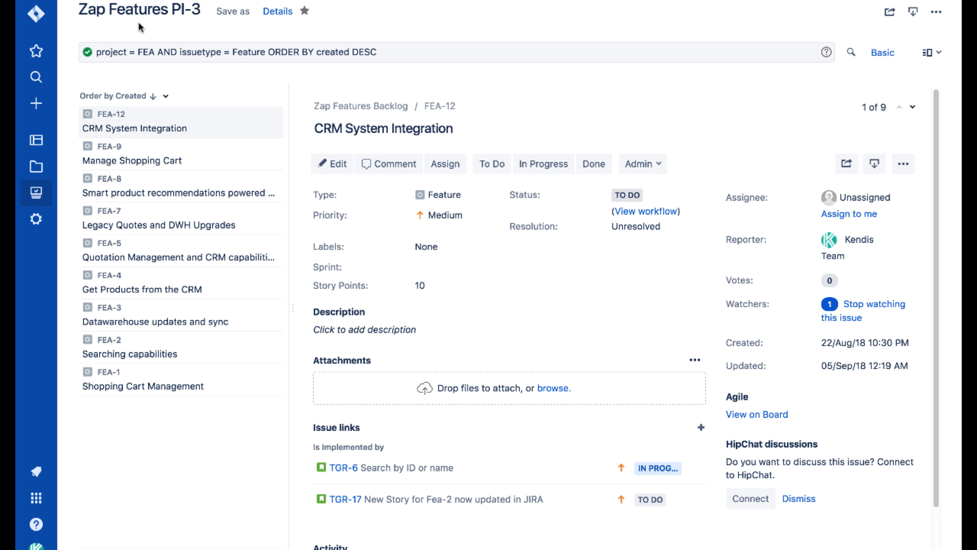
Check the permissions of the Zap Features PI-3 filter in Jira, and return to the Kendis board settings
click(277, 11)
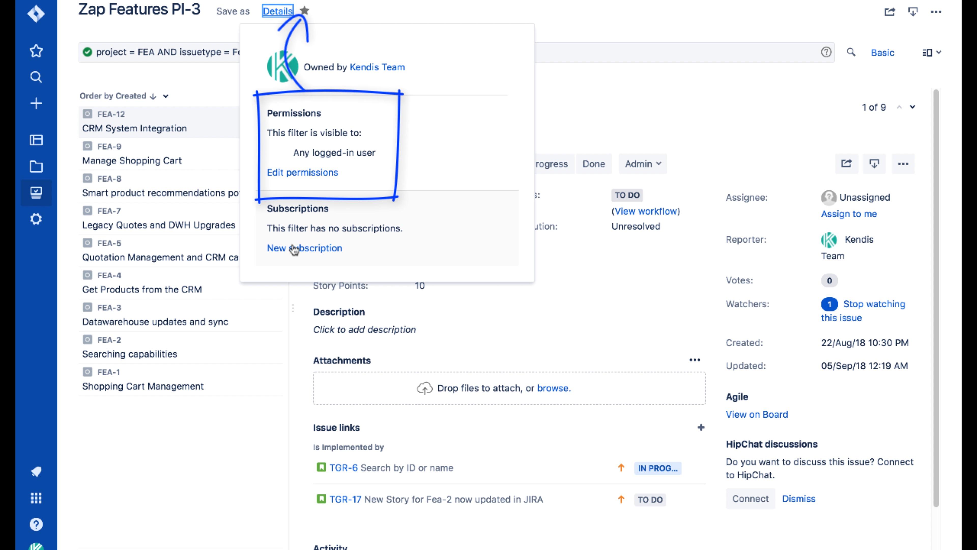
click(250, 491)
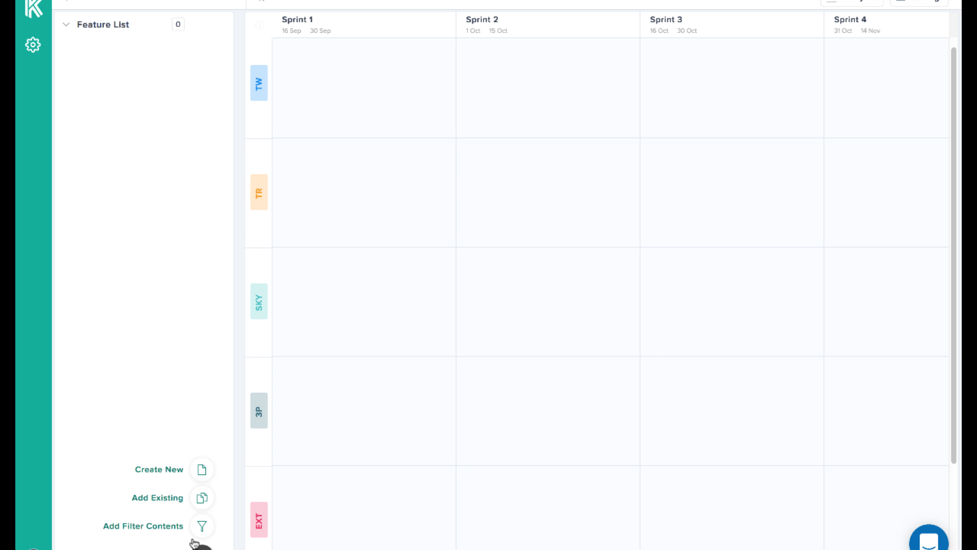
click(199, 528)
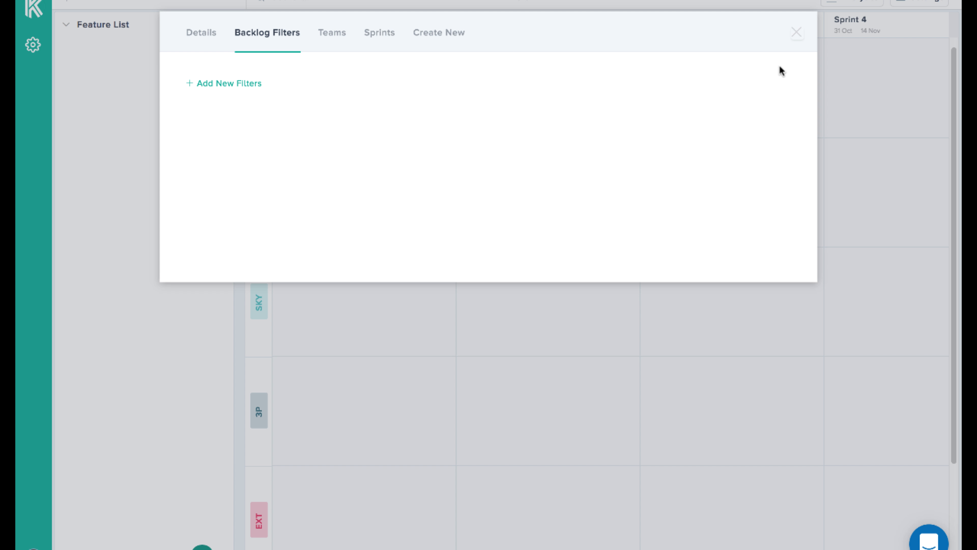
Add a new backlog filter that obtains features from the Jira filter Zap Features PI-3
click(224, 85)
click(321, 94)
text(zap)
click(327, 185)
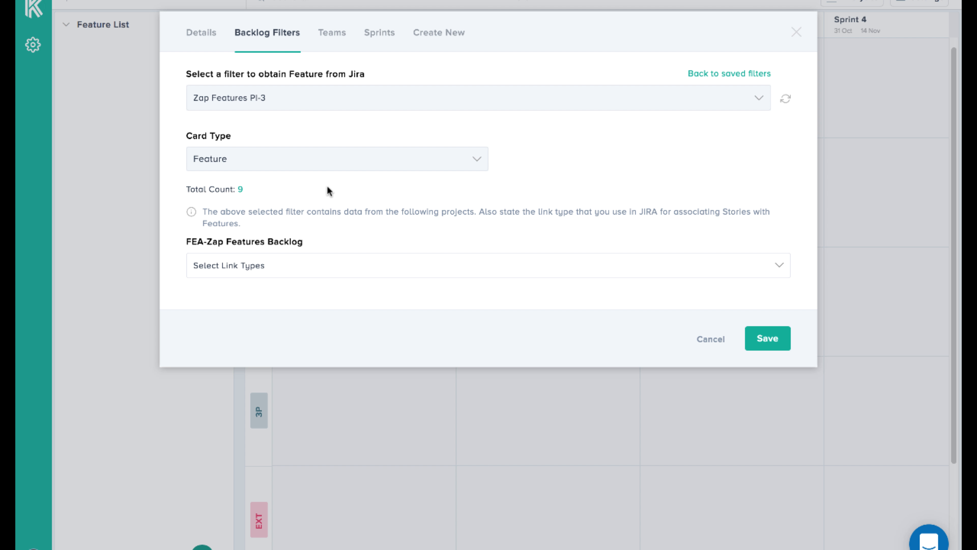
click(240, 191)
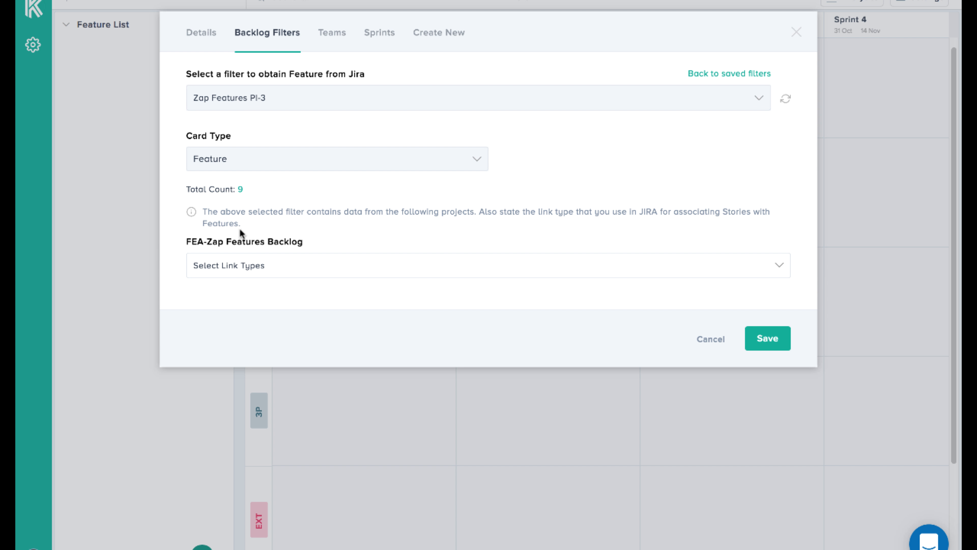
Set the link type of FEA-Zap Features Backlog to is implemented by, save the filter and reload the board
click(251, 272)
scroll(303, 385, down, 2)
scroll(311, 396, down, 2)
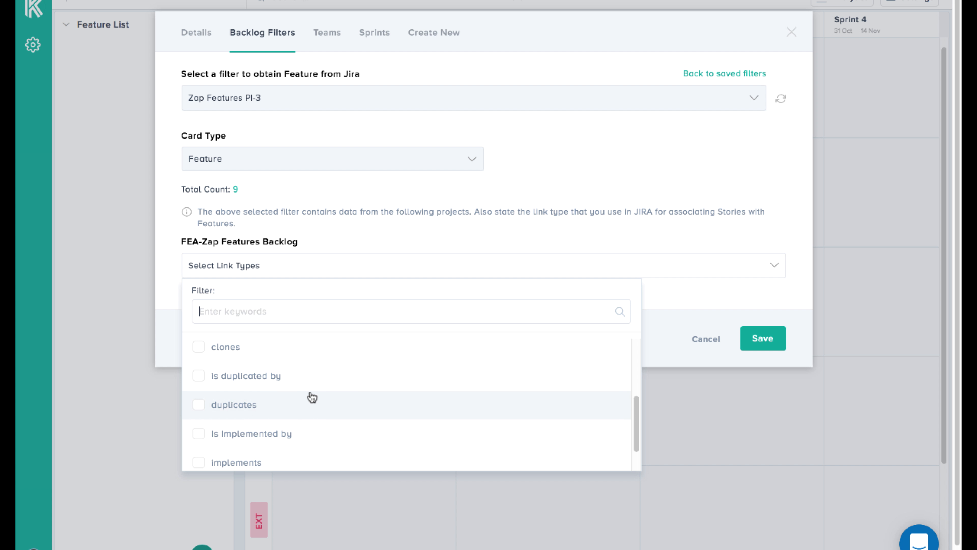
click(278, 443)
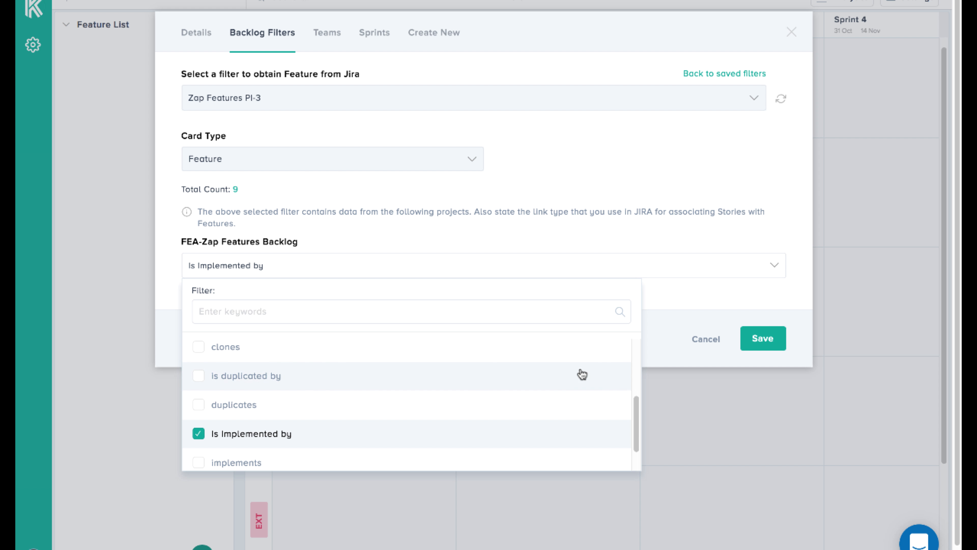
click(677, 352)
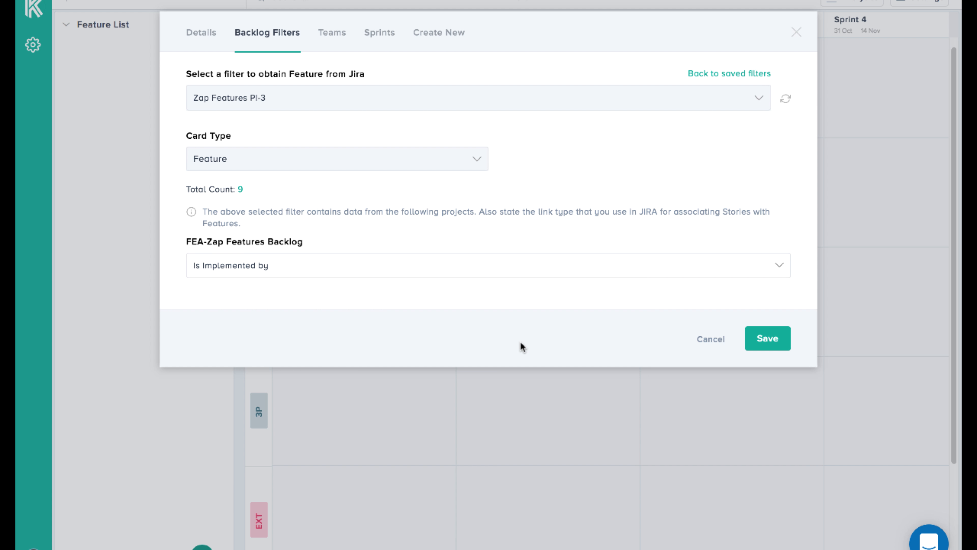
click(767, 339)
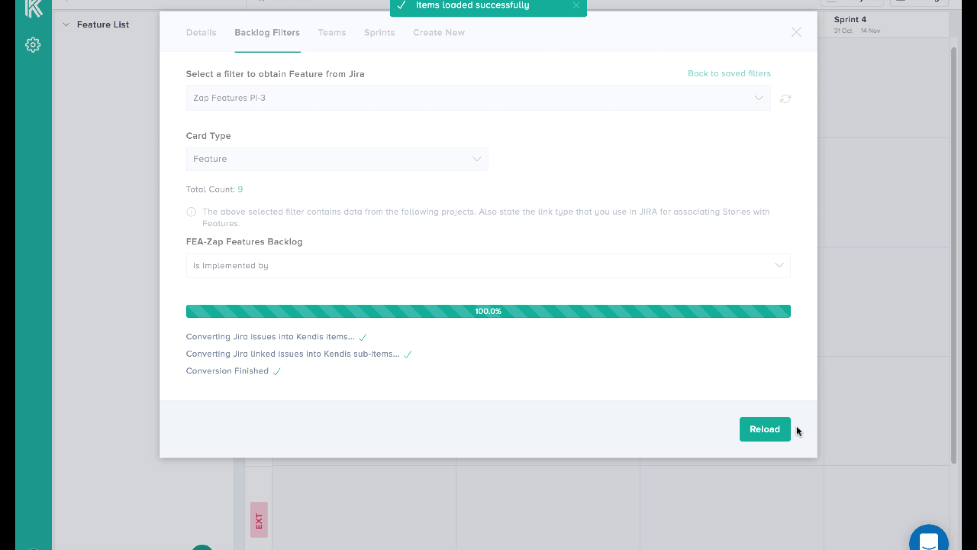
click(760, 432)
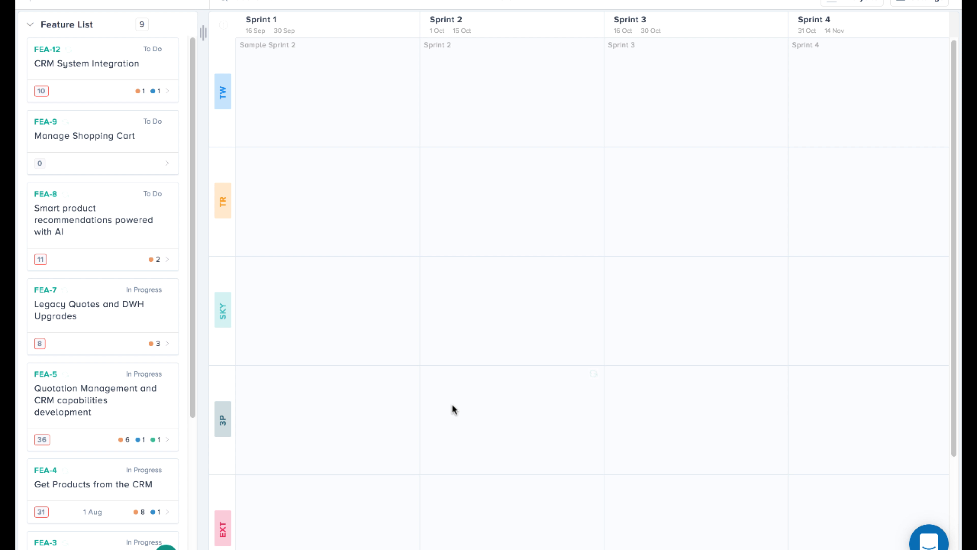
Expand feature FEA-12 CRM System Integration to view its linked stories, and collapse it again
click(168, 91)
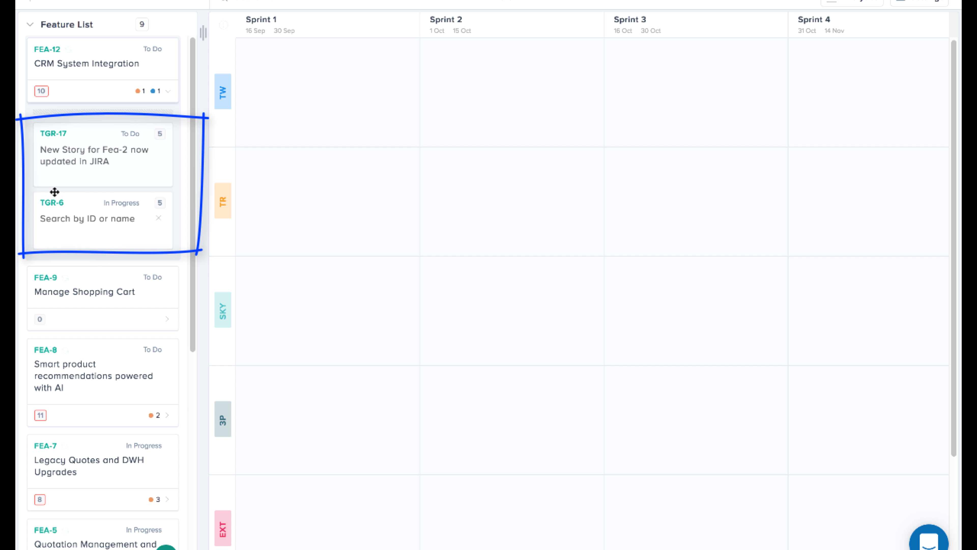
click(169, 96)
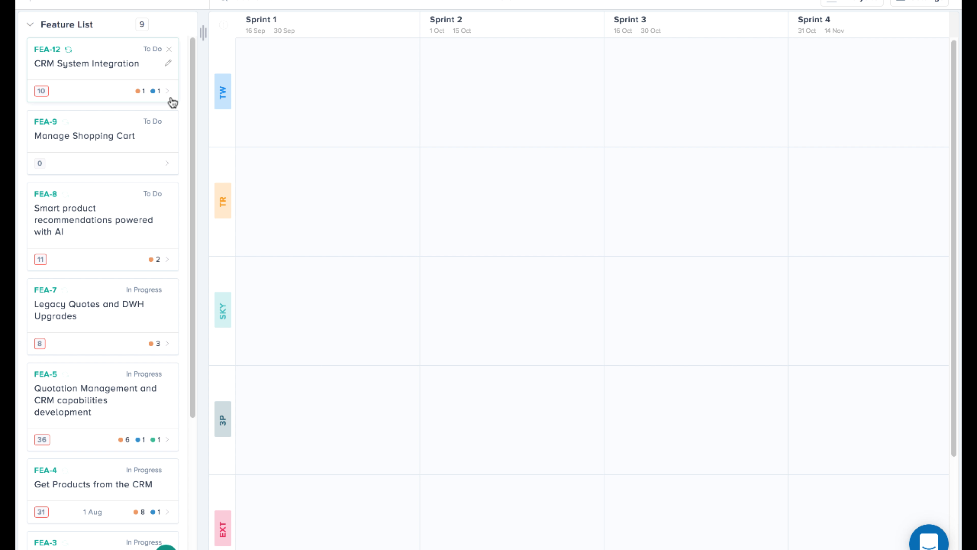
mouse_move(466, 0)
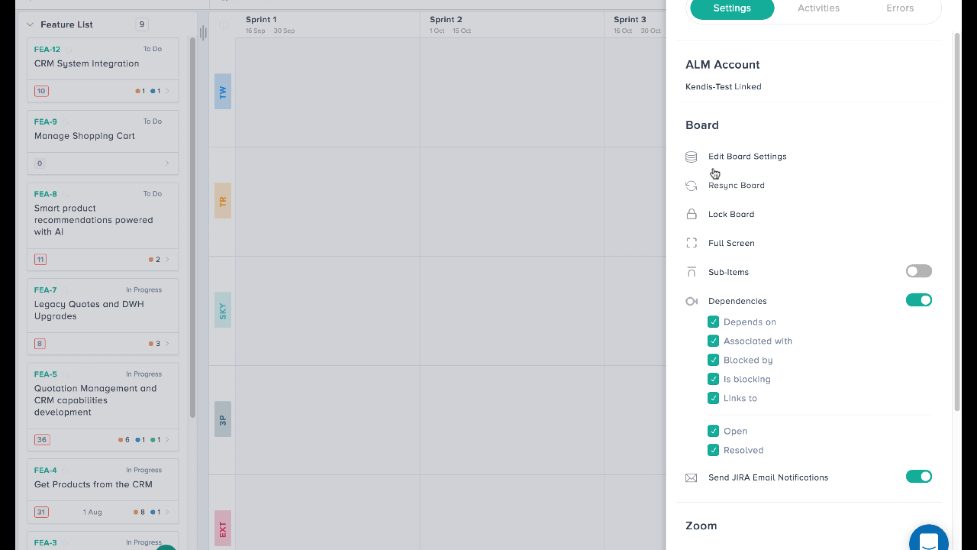
Add a Jira target for creating new features in the board settings, using project FEA: Zap Features Backlog
click(711, 157)
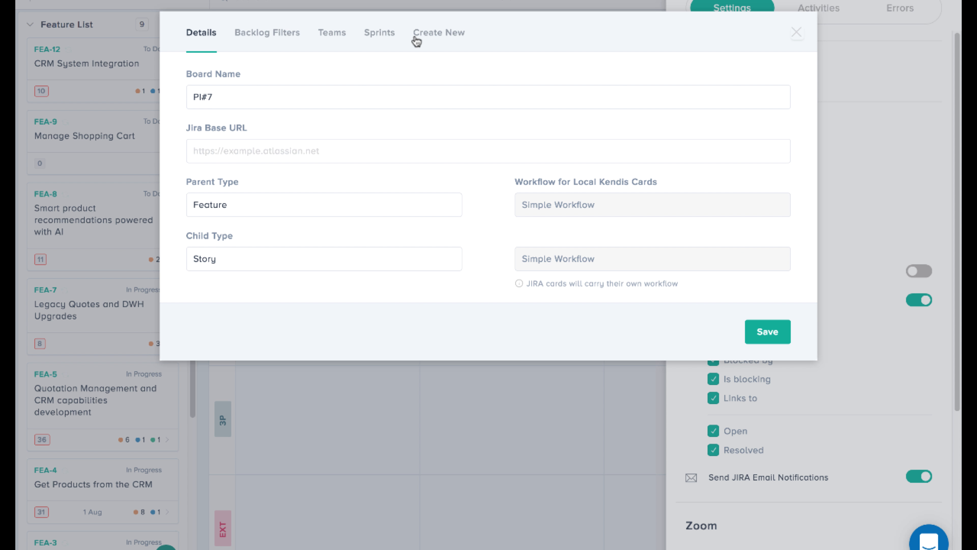
click(416, 39)
click(213, 94)
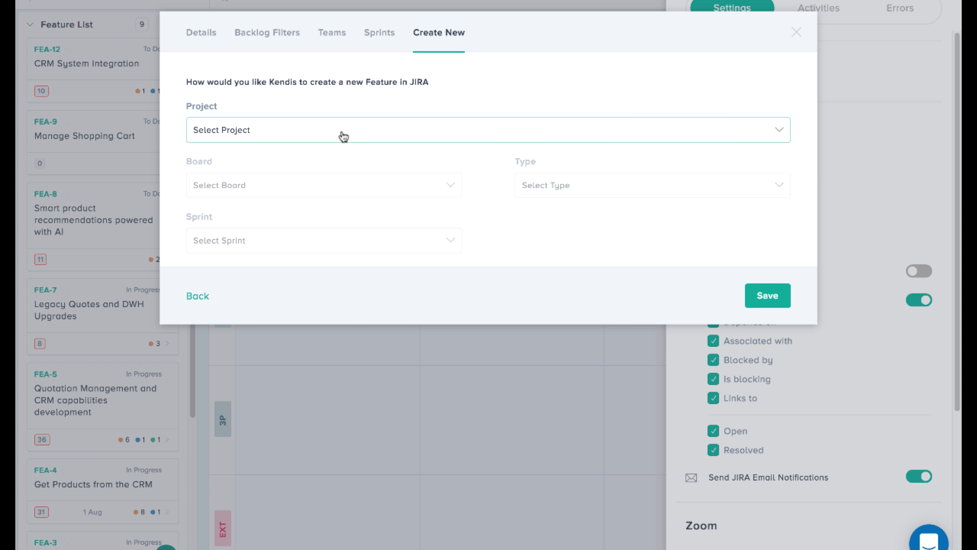
click(341, 134)
text(fea)
click(264, 222)
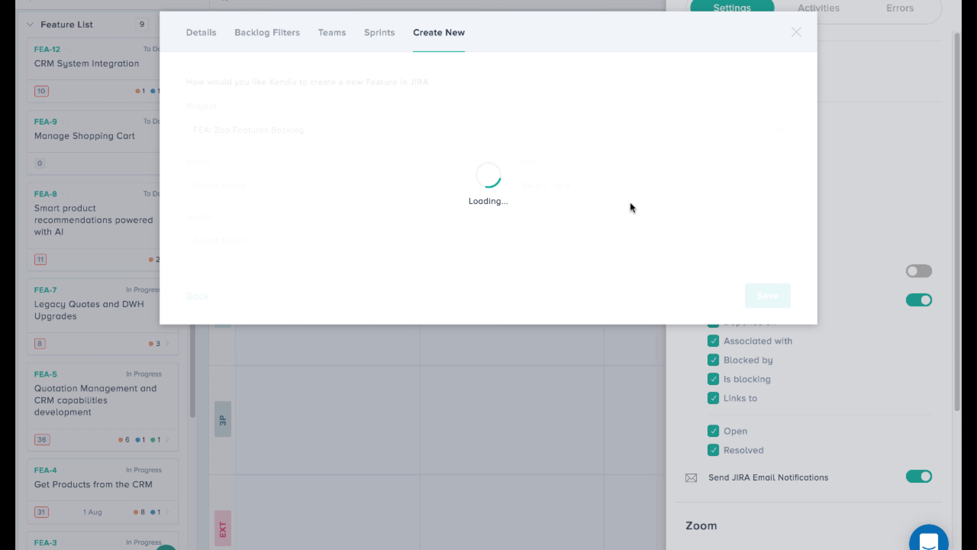
Set the new feature target's board to ZPB board and type to Feature, save it and close the settings
click(270, 189)
click(258, 298)
click(601, 196)
click(556, 300)
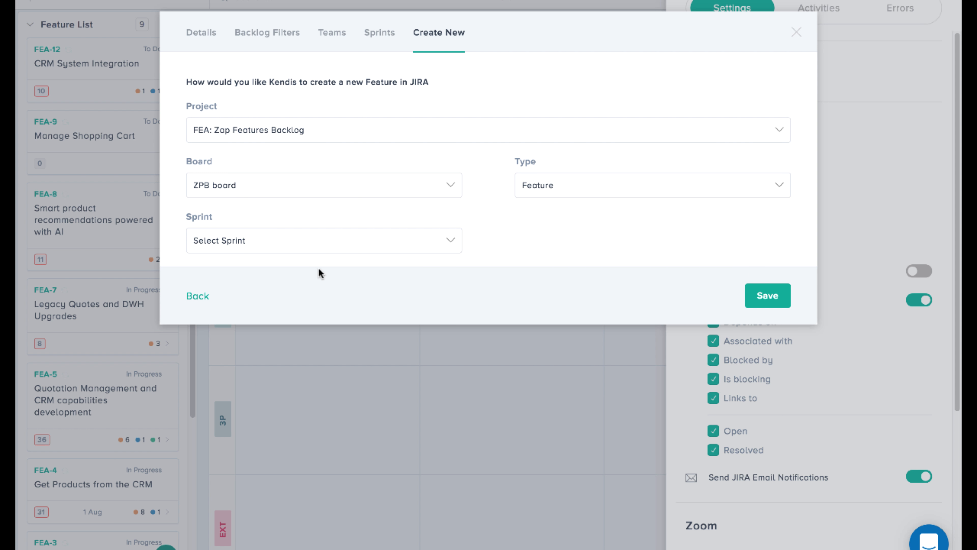
click(768, 296)
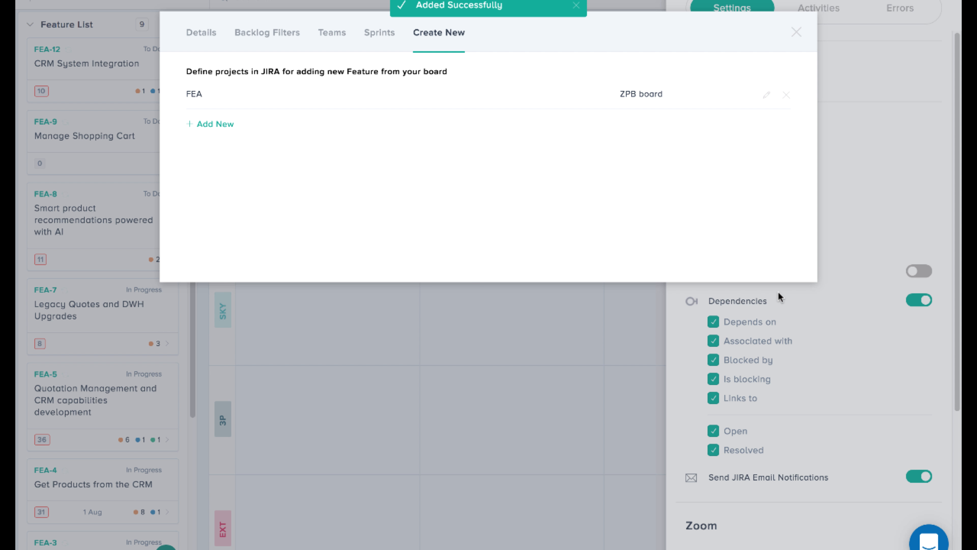
click(796, 32)
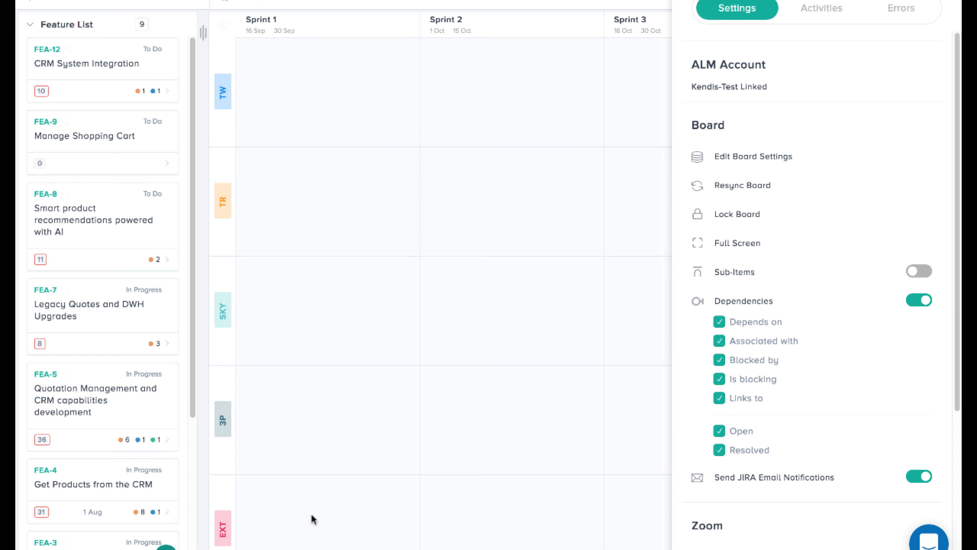
click(311, 514)
Create a feature in project FEA with the summary "This is demo feature", save it and open the new item in Jira
click(166, 545)
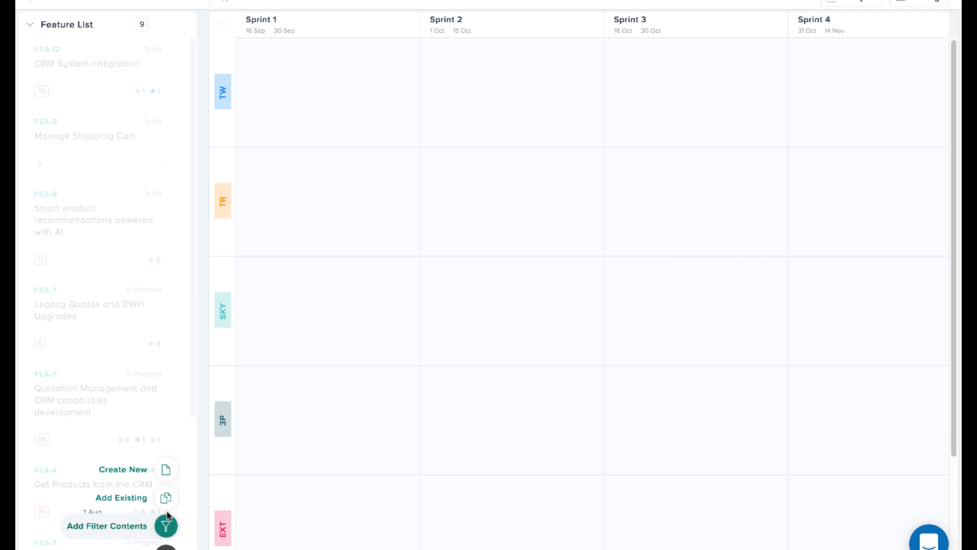
click(163, 469)
click(408, 104)
click(406, 127)
click(422, 240)
text(This is demo feature)
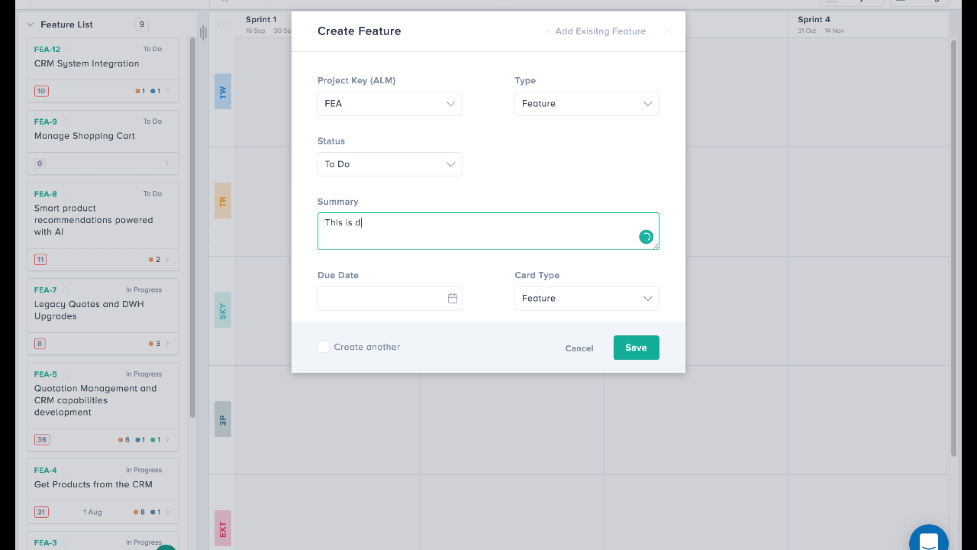
click(639, 347)
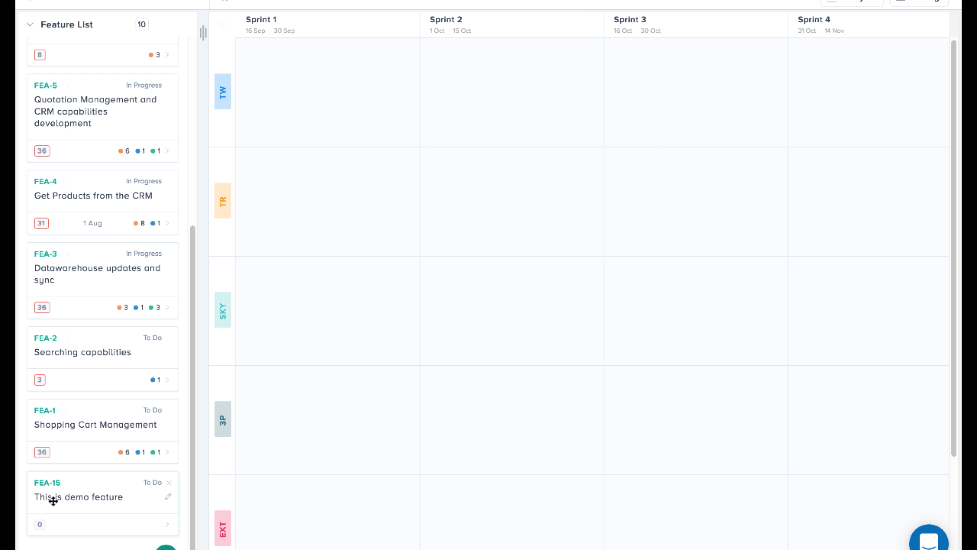
click(54, 484)
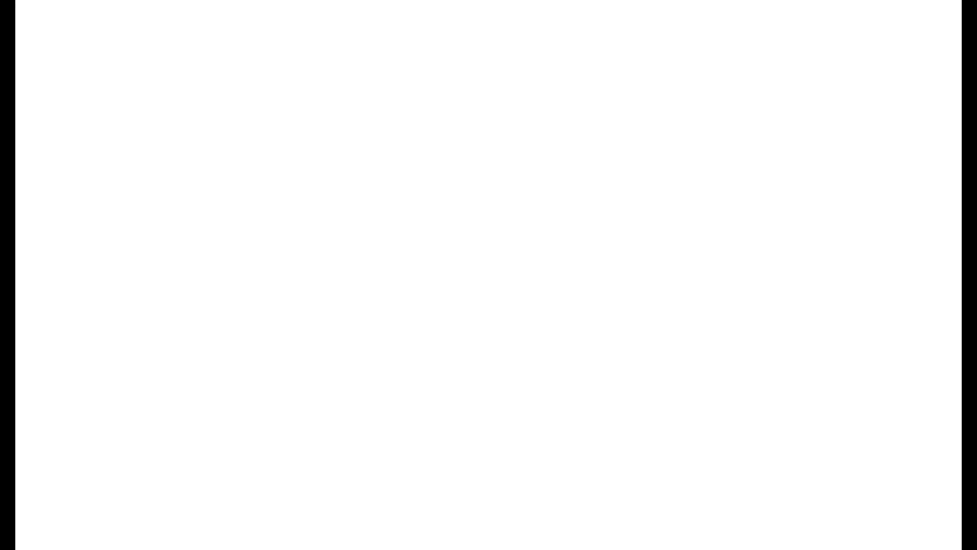